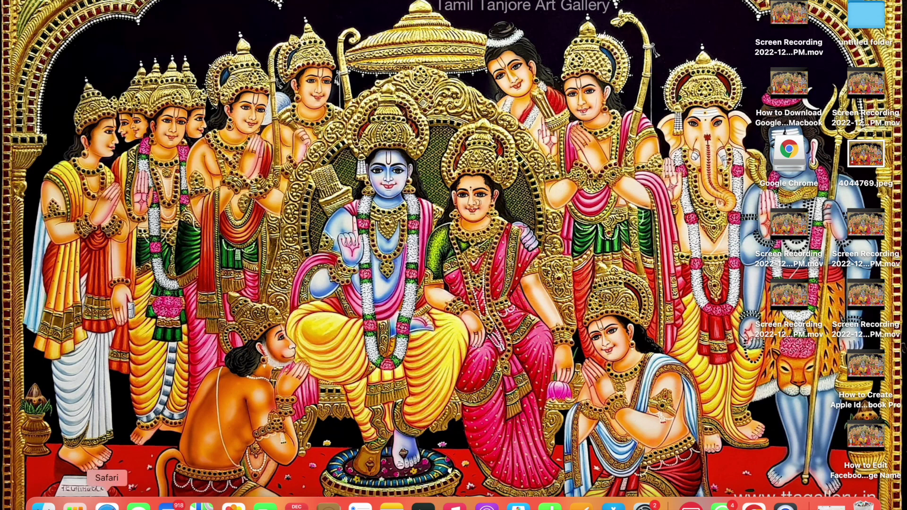
Step: Launch Safari from its Dock icon
click(107, 504)
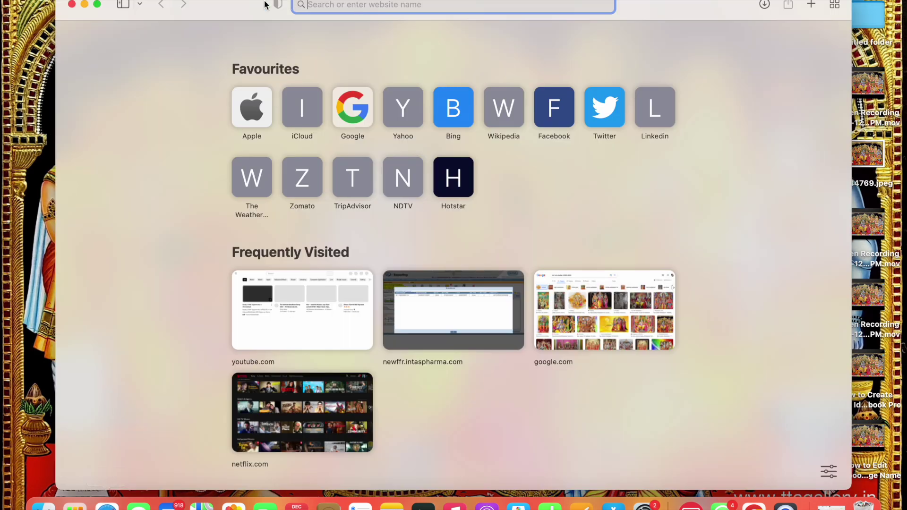
Step: Make Safari full screen and run a Google search for 'netflix' from the address-bar suggestion
click(97, 4)
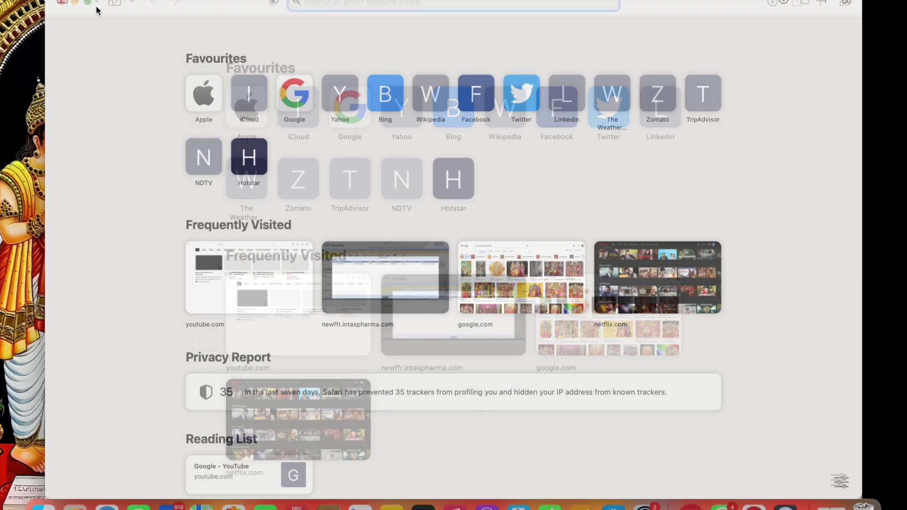
text(netf)
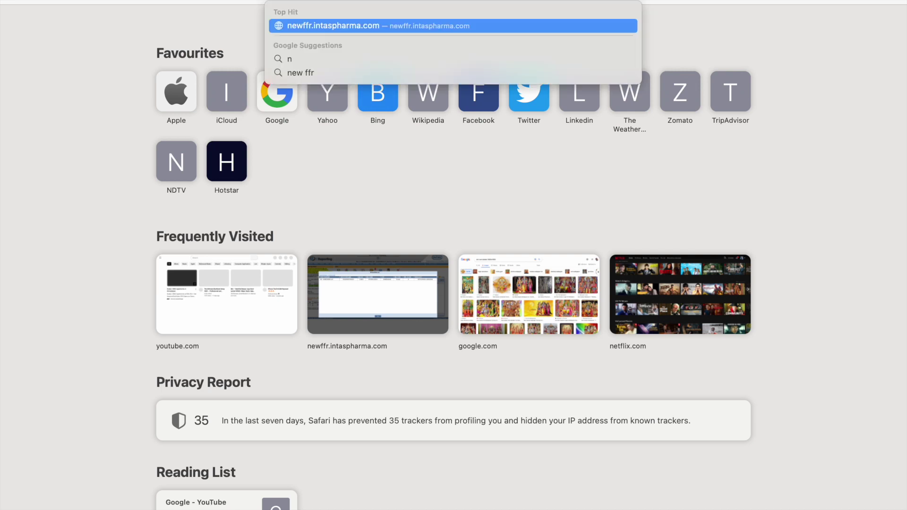
text(il)
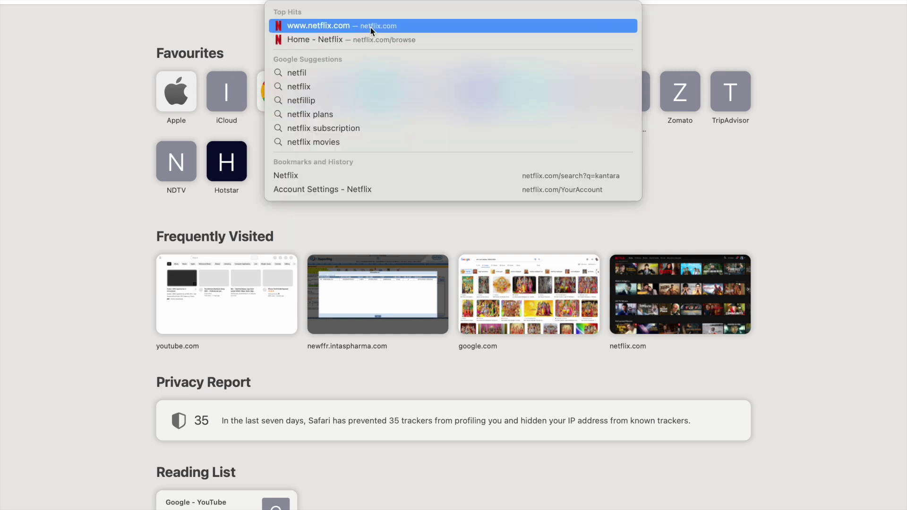
click(319, 86)
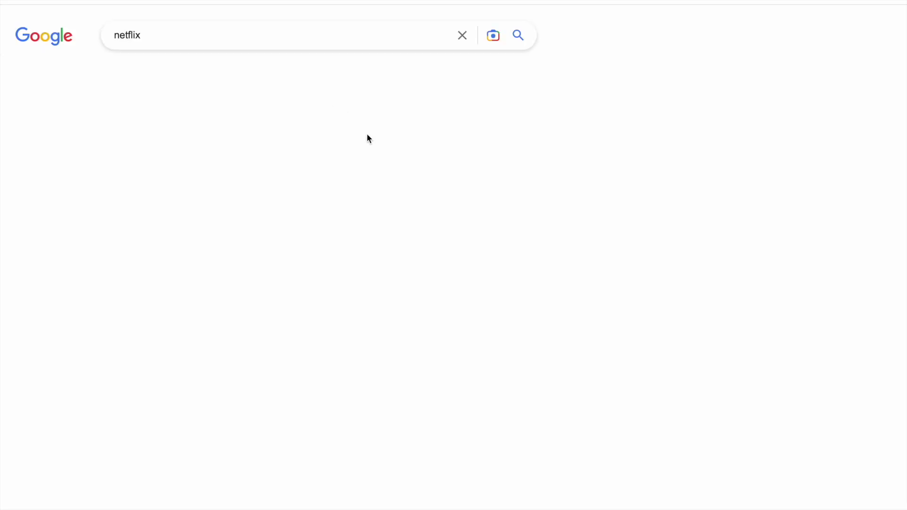
key(super+l)
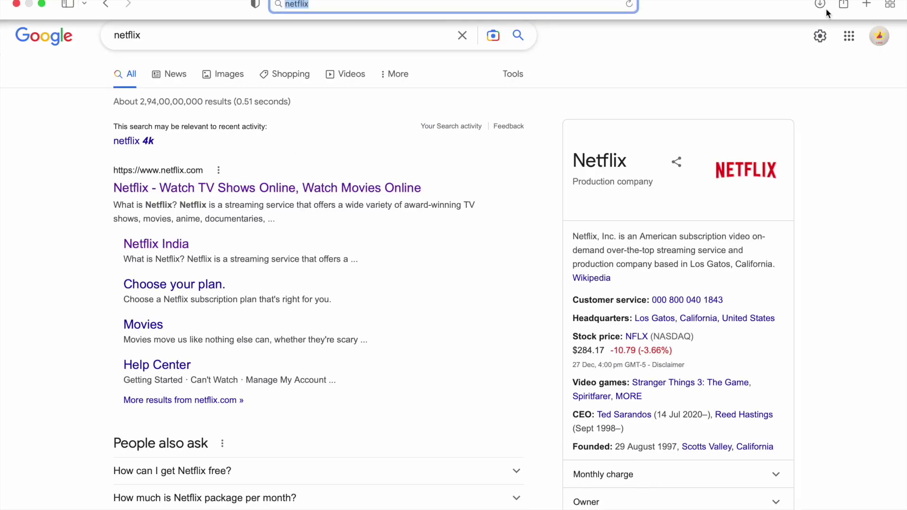
Step: Leave full screen, drag the 'Netflix - Watch TV Shows Online' link onto the desktop, and minimize Safari
click(42, 3)
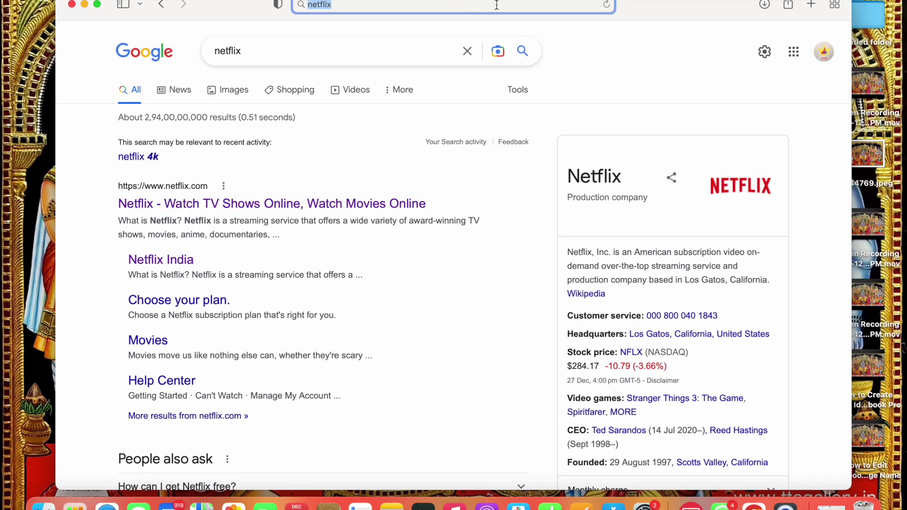
drag(702, 55, 740, 32)
click(647, 64)
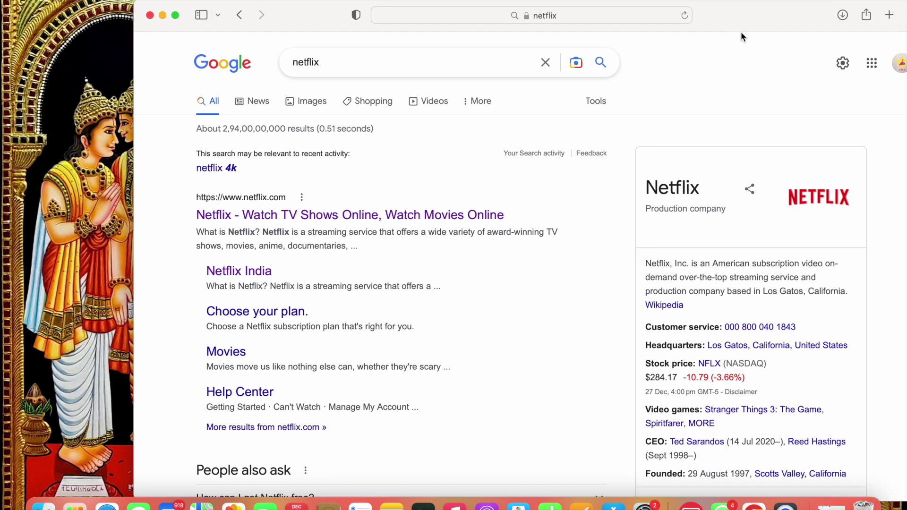
drag(327, 219, 40, 122)
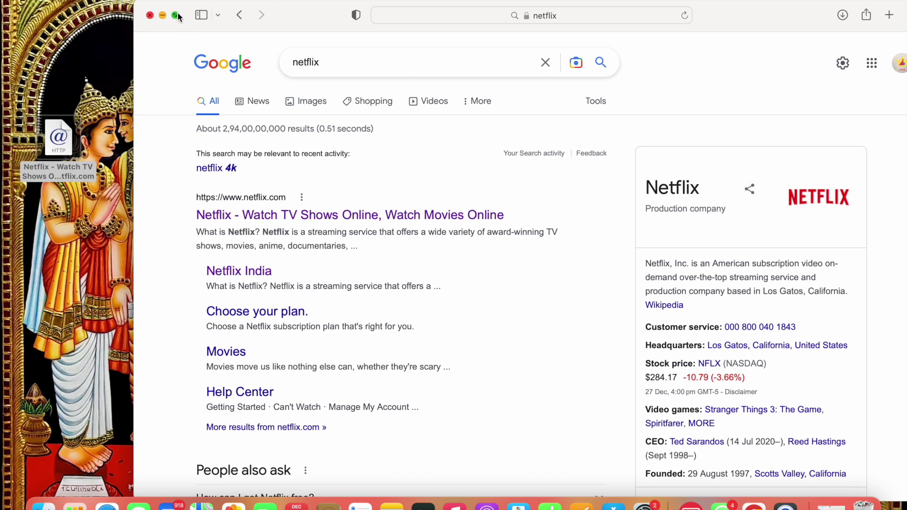
click(161, 17)
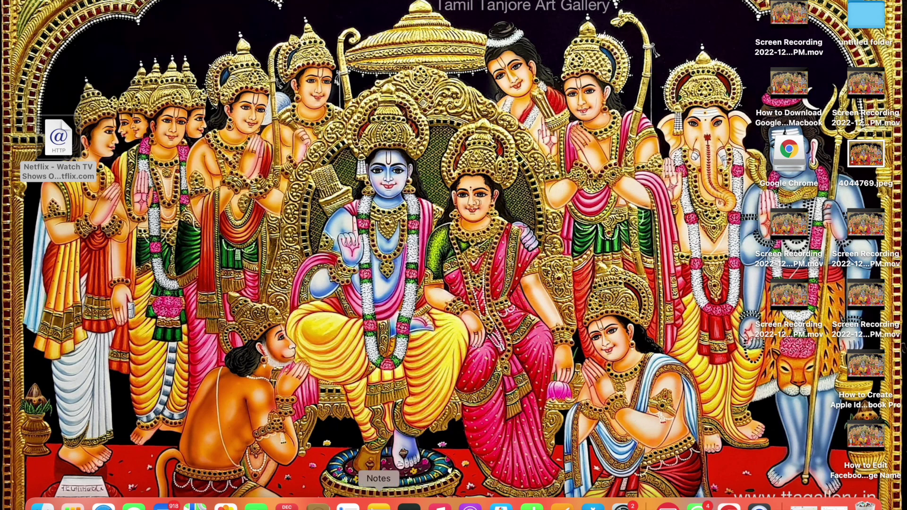
Step: Restore Safari, switch the netflix search to Google Images results, then minimize it again
click(118, 498)
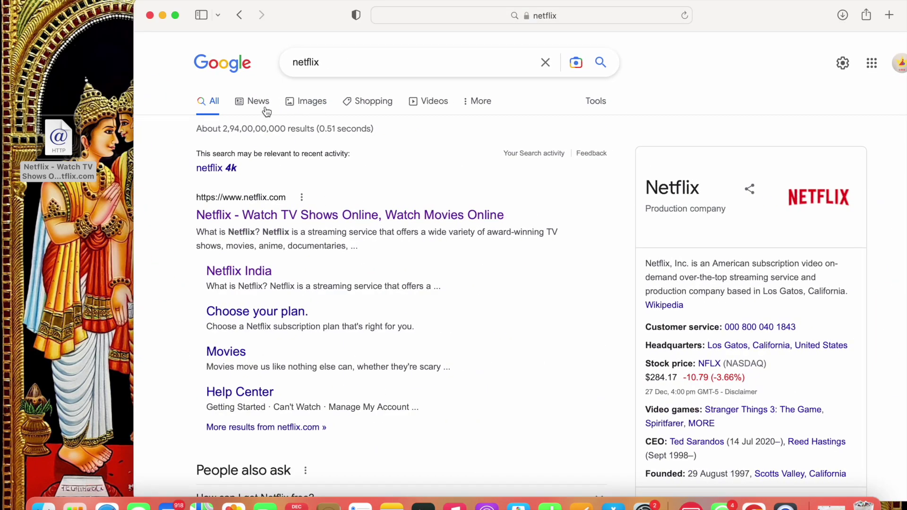
click(314, 101)
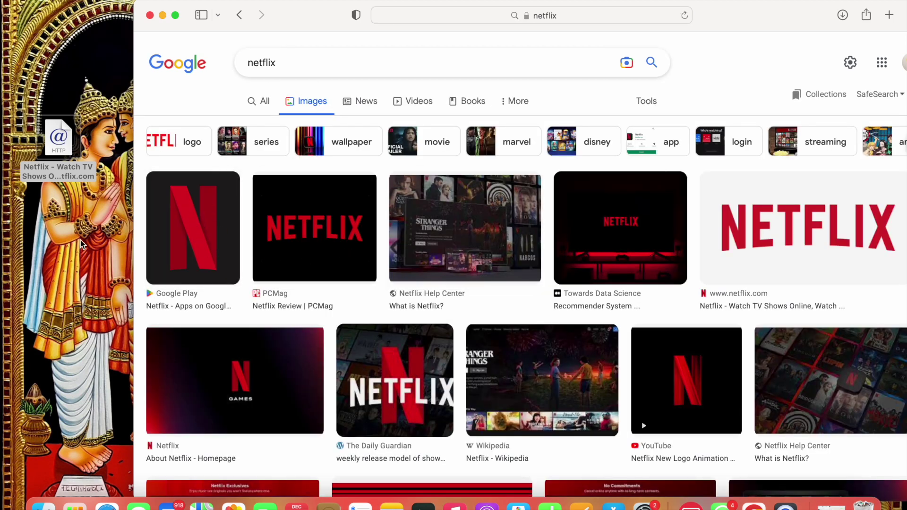
click(162, 15)
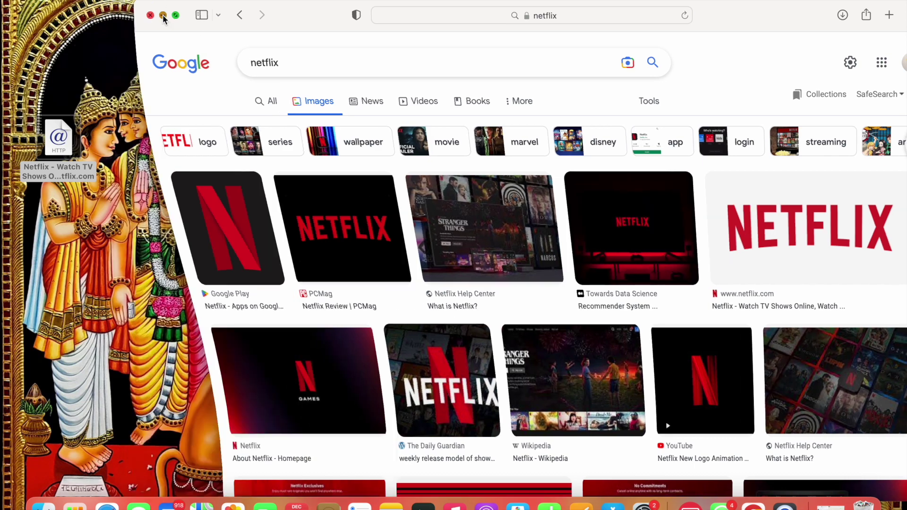
Step: Open Get Info for the desktop Netflix web-link file, then bring Safari back
right_click(58, 140)
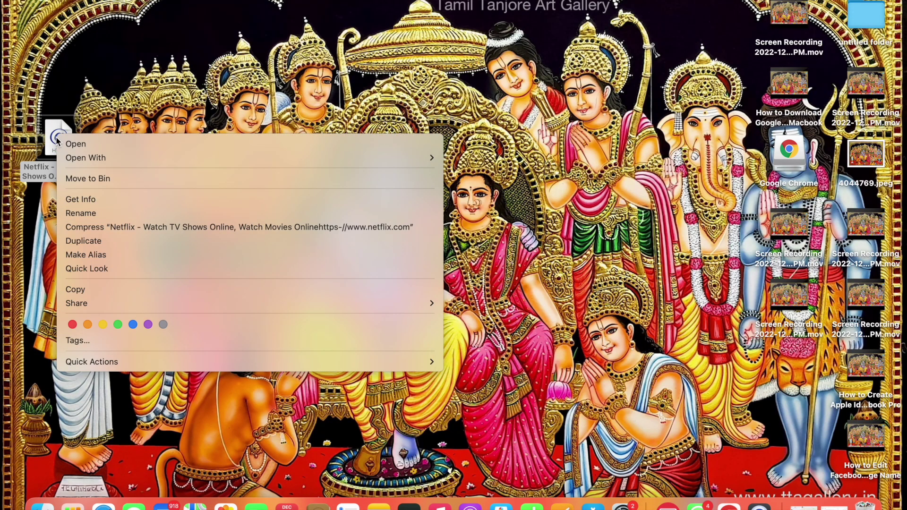
click(108, 204)
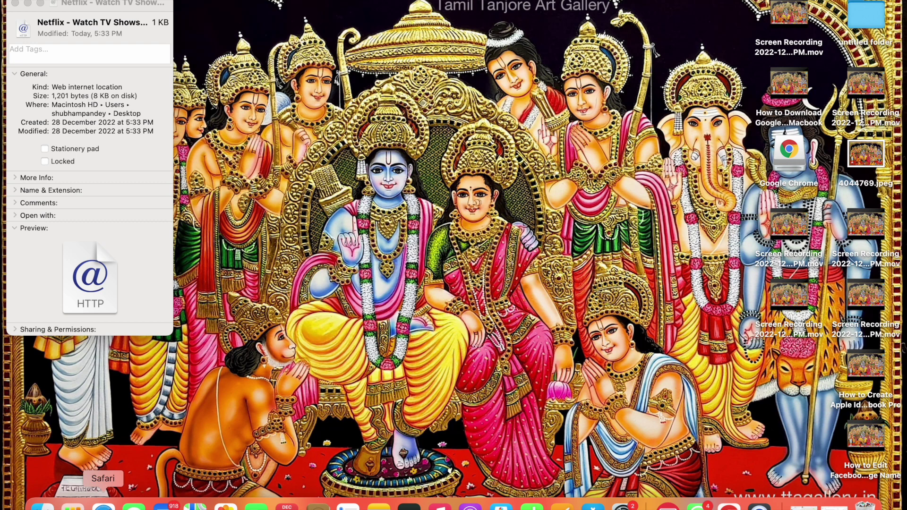
click(103, 506)
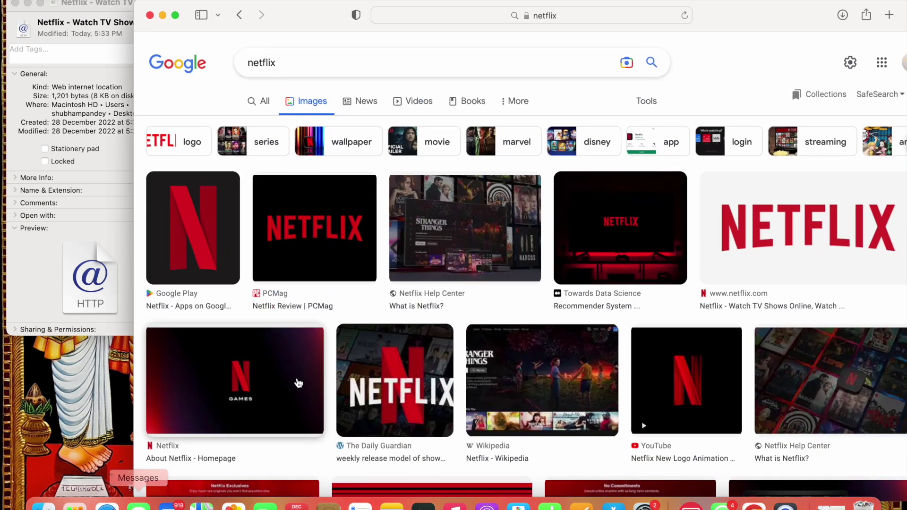
drag(207, 274, 113, 226)
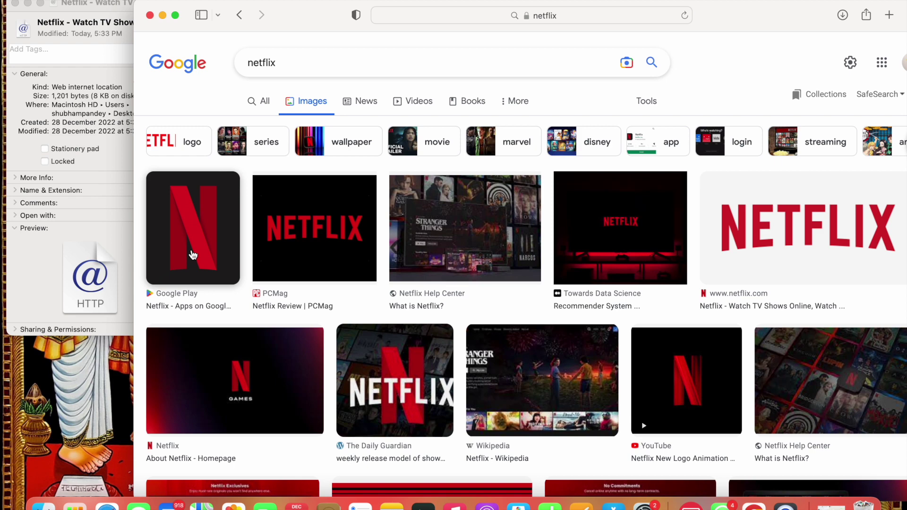
drag(750, 16, 831, 46)
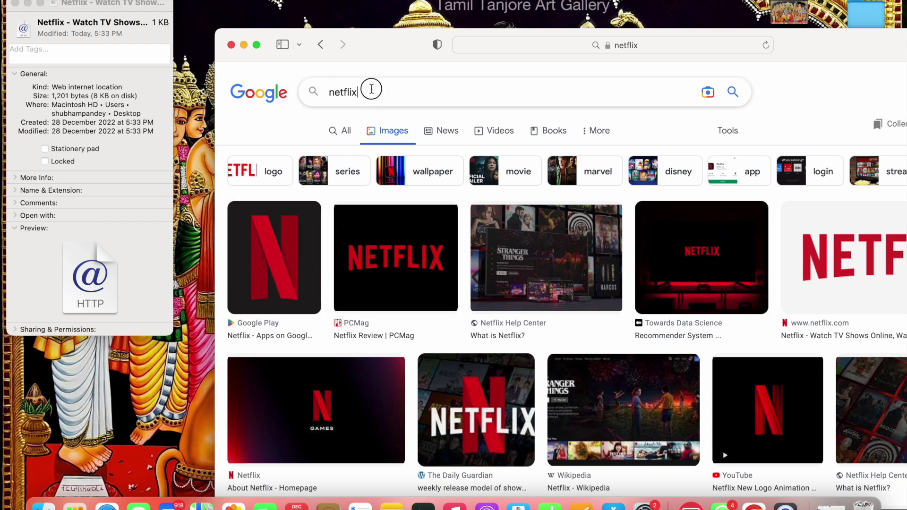
click(372, 90)
Step: Change the Google Images search to 'netflix youtube'
key(BackSpace)
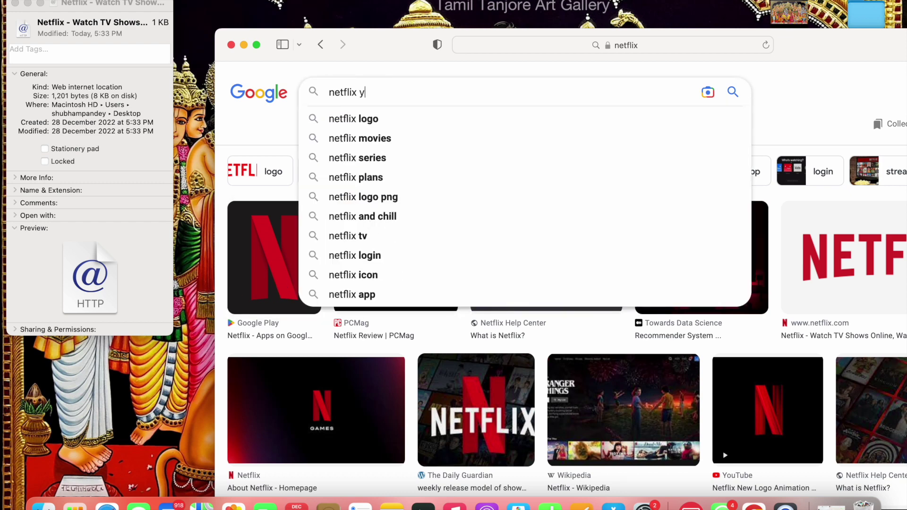
text(you)
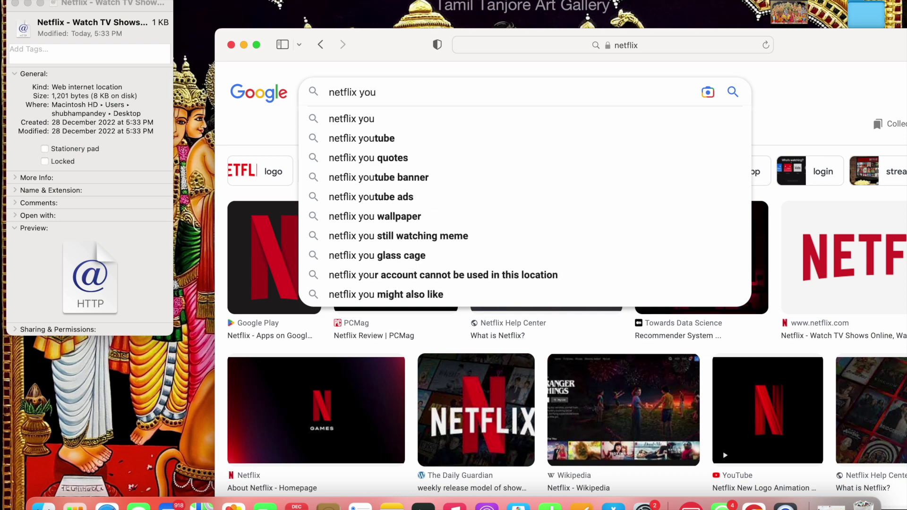
click(397, 138)
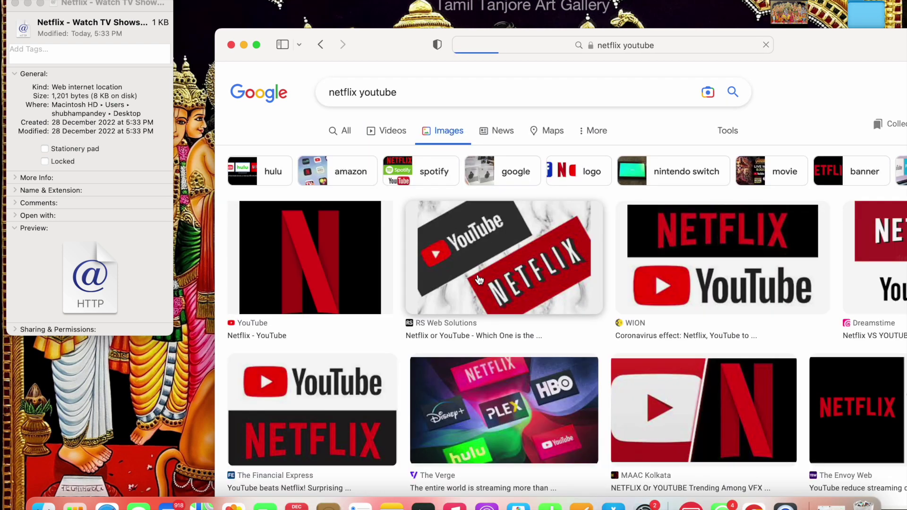
Step: Open the red N 'Netflix - YouTube' image in the preview panel
click(317, 281)
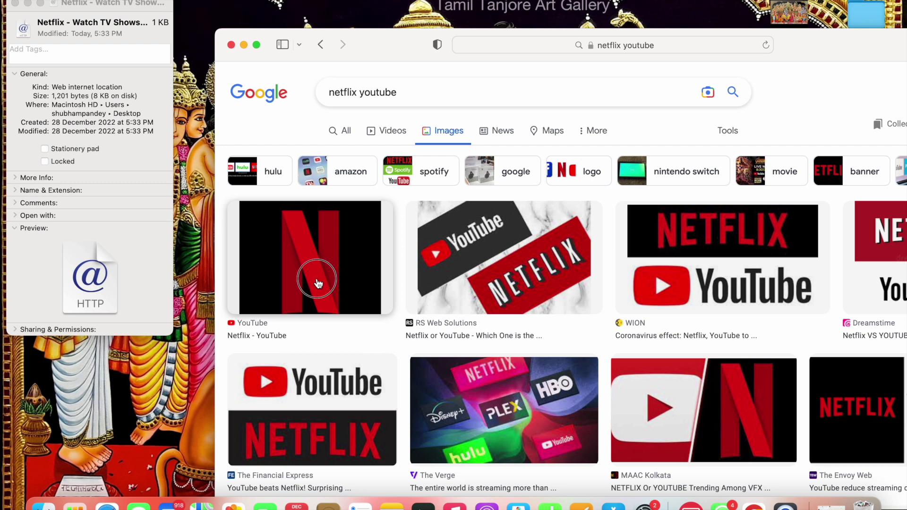
click(264, 257)
click(277, 276)
drag(277, 276, 413, 205)
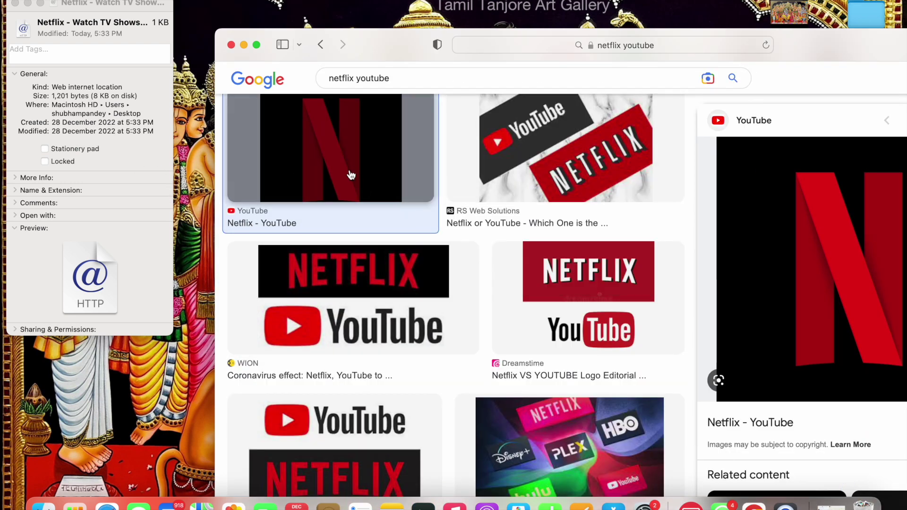
double_click(345, 158)
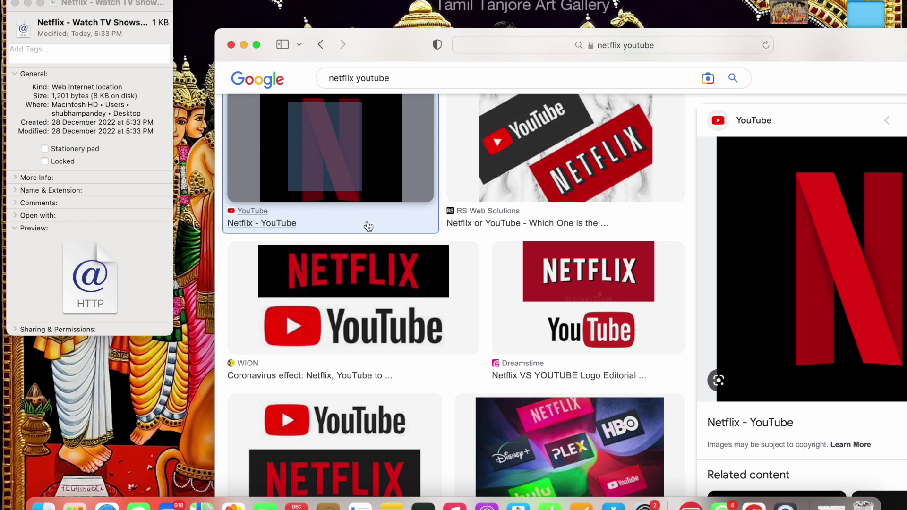
Step: Drag the red N image onto the Get Info icon, making it the Netflix shortcut's icon (253 KB)
click(781, 75)
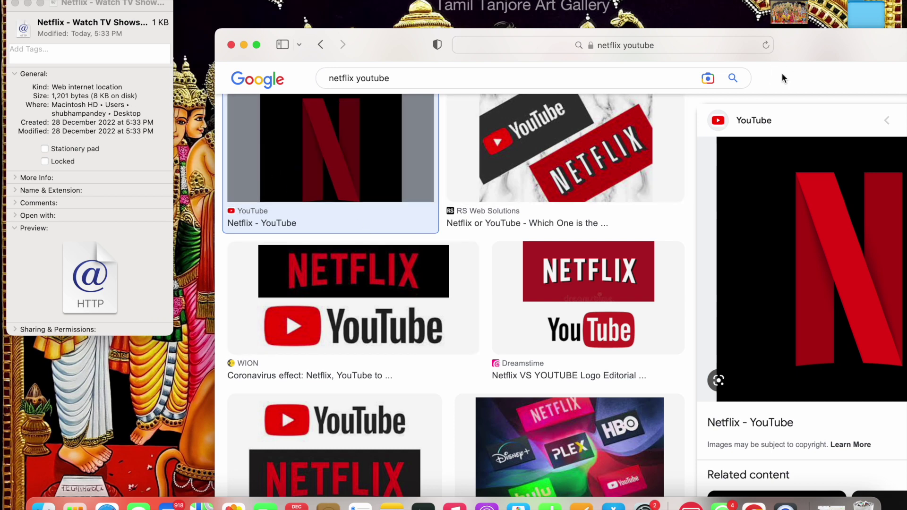
scroll(620, 214, up, 5)
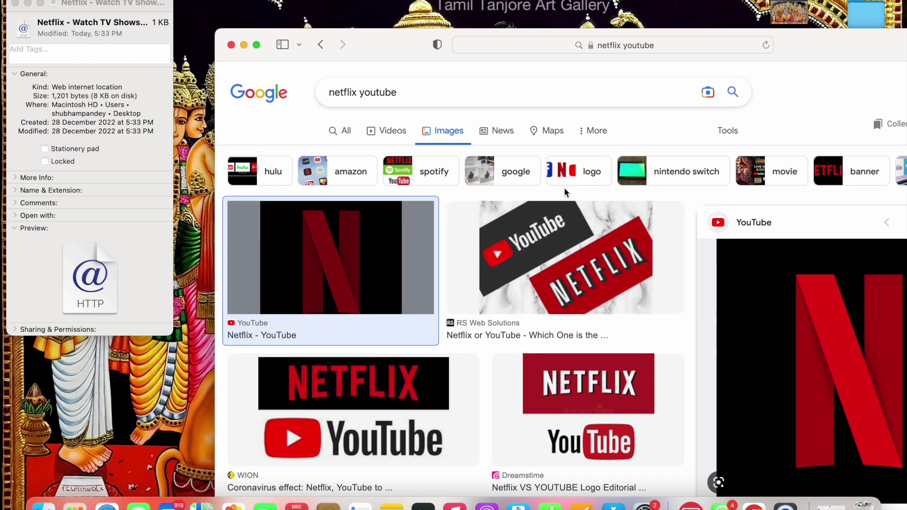
drag(304, 305, 71, 255)
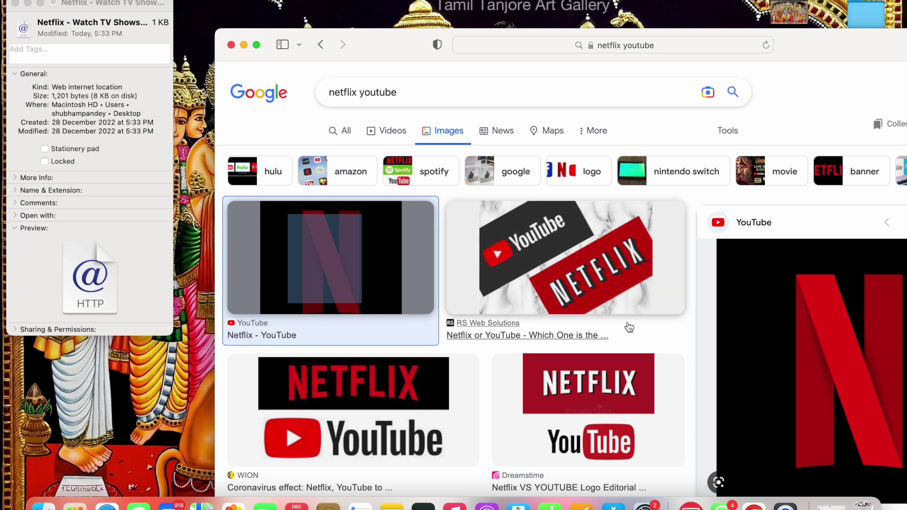
drag(781, 344, 28, 38)
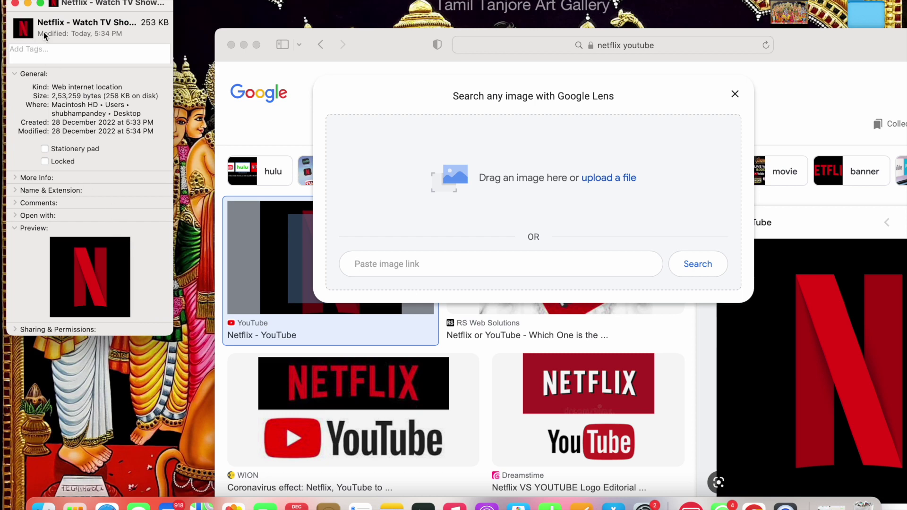
Step: Close the Info window and return Safari to the Google home page
click(15, 3)
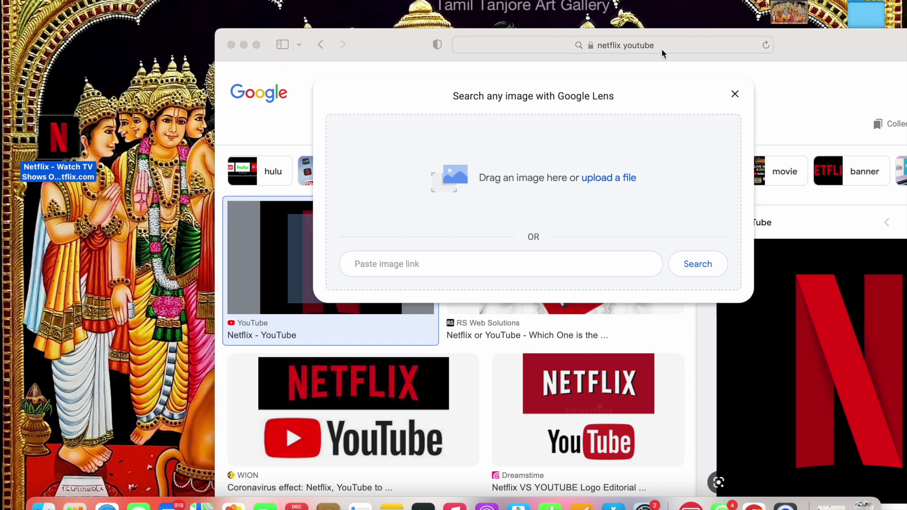
click(734, 94)
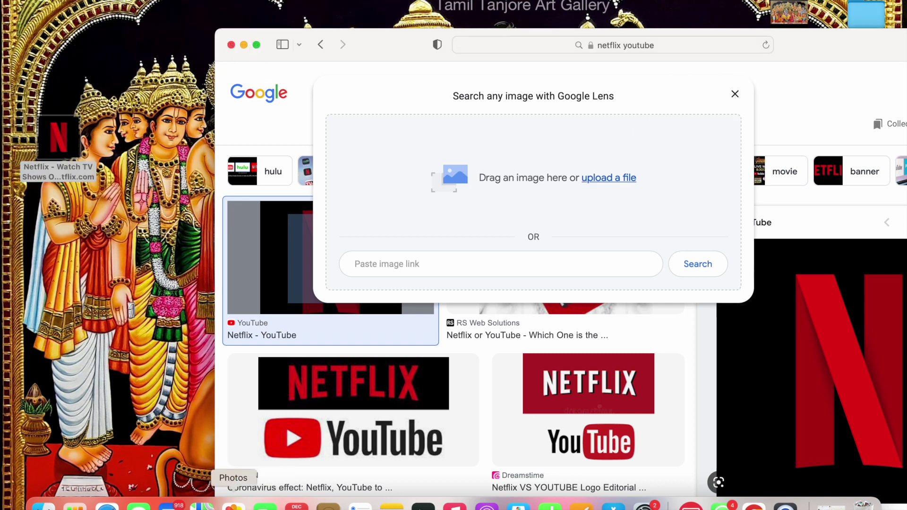
click(260, 96)
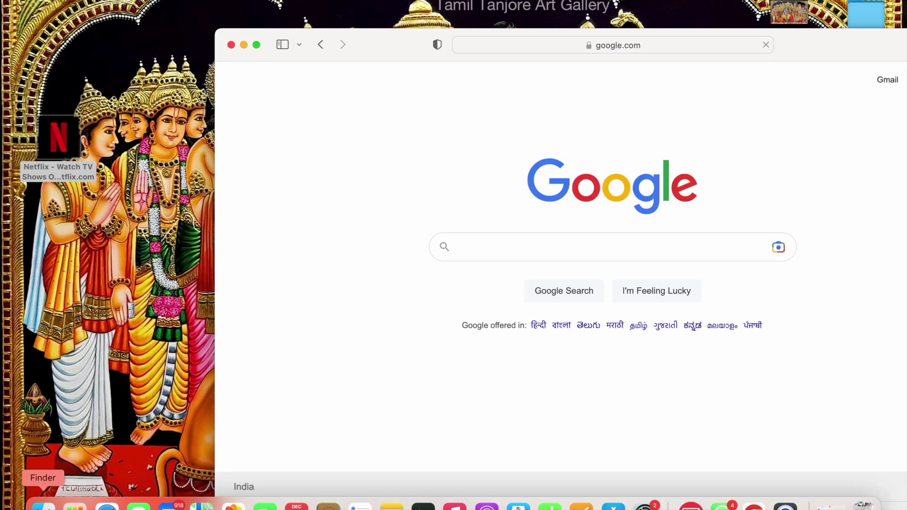
click(44, 505)
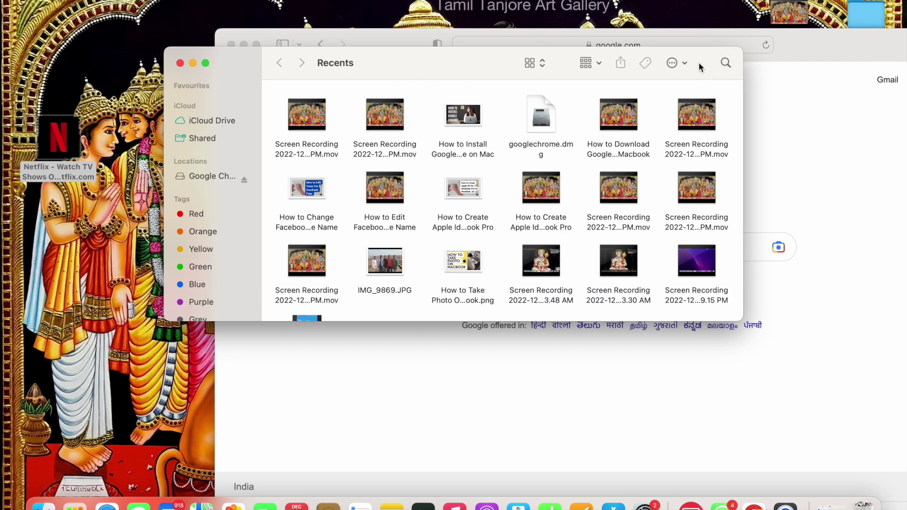
Step: Make the Finder window full screen and group its files by Application
click(207, 63)
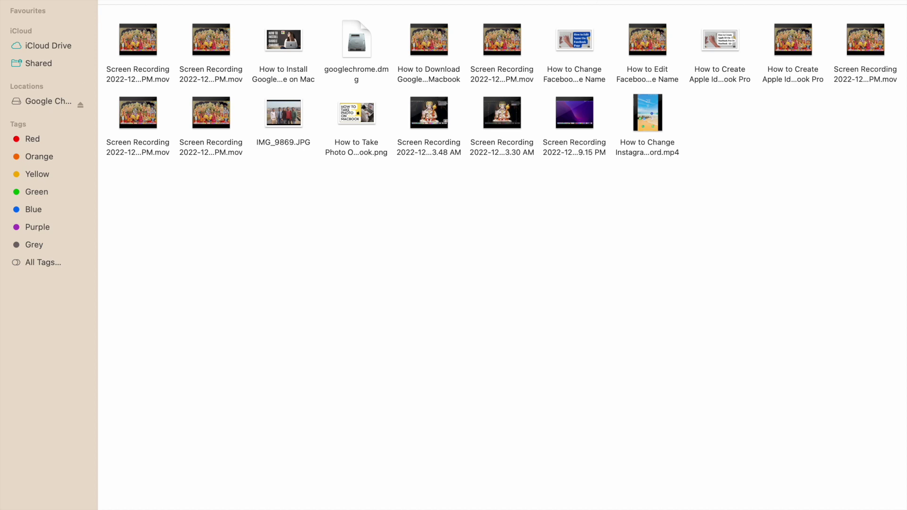
click(579, 2)
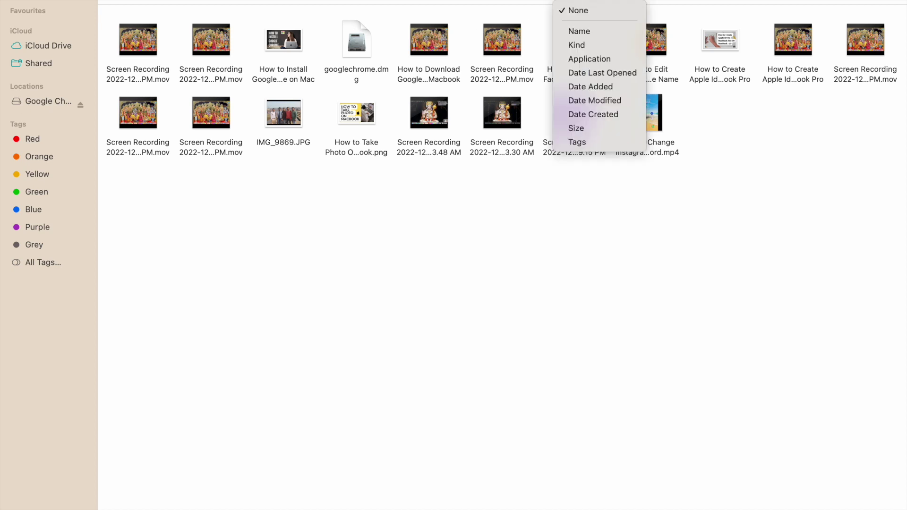
click(579, 60)
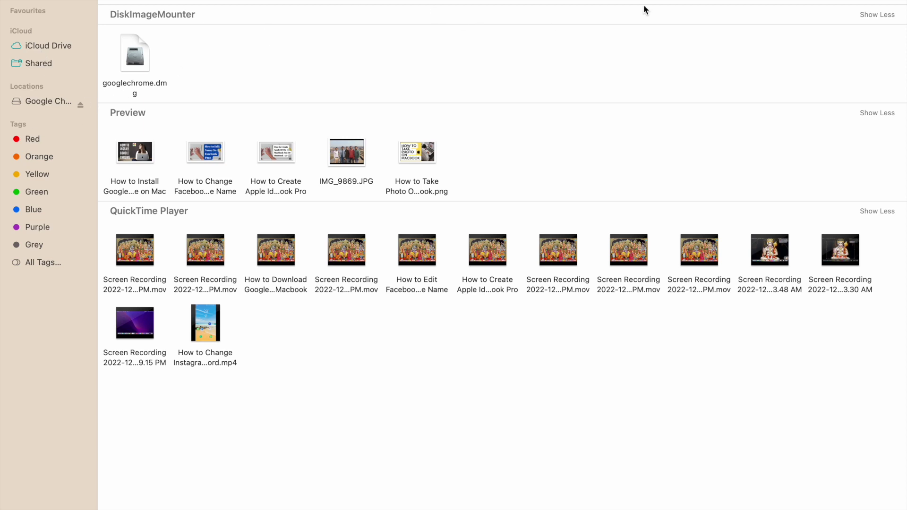
Step: Search Finder for filenames containing 'de' and select the Desktop folder in the results
key(cmd+f)
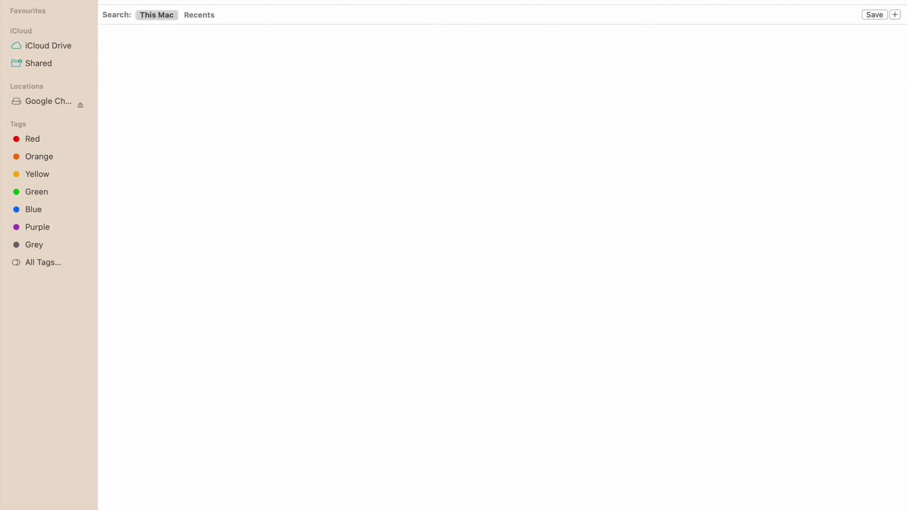
text(de)
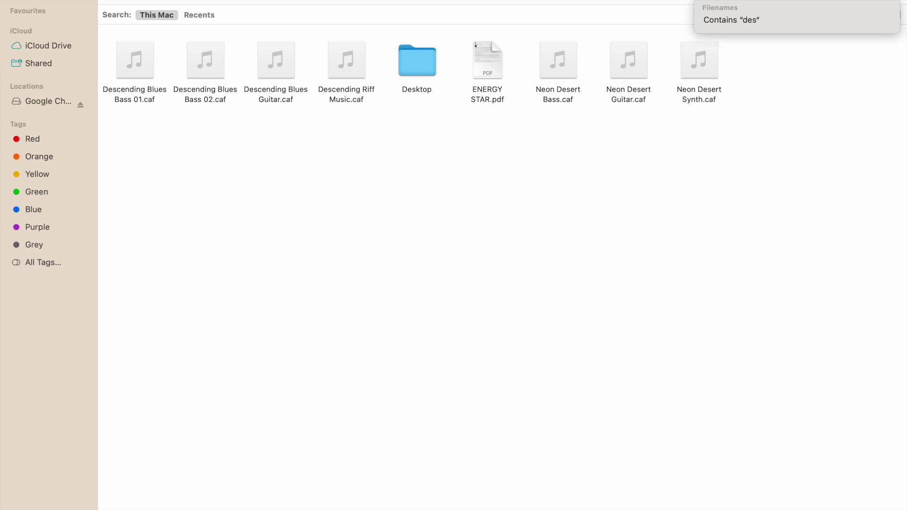
click(442, 60)
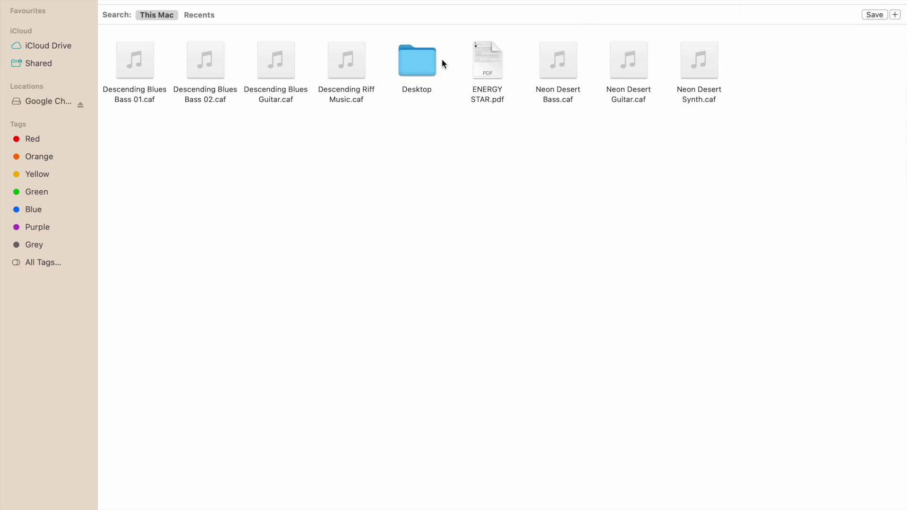
click(423, 71)
Step: Open the Desktop folder and select the red-N Netflix web-link file
double_click(424, 70)
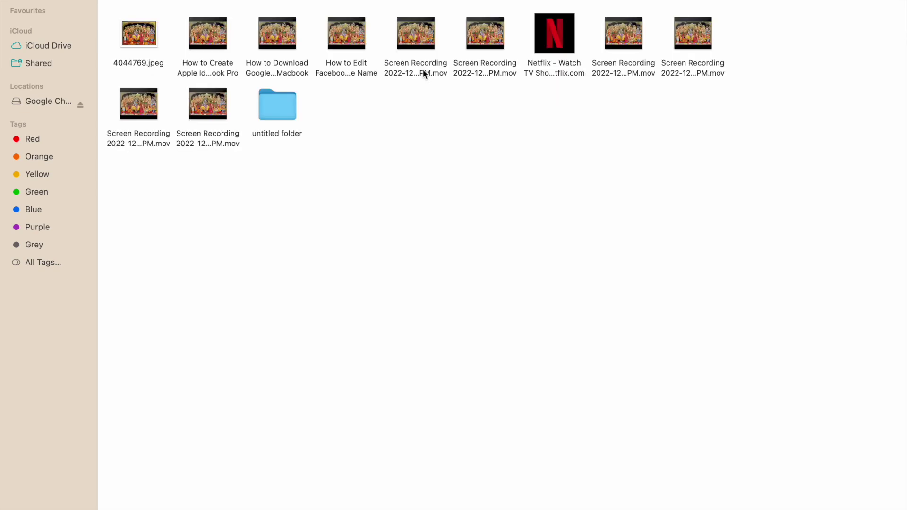
click(551, 50)
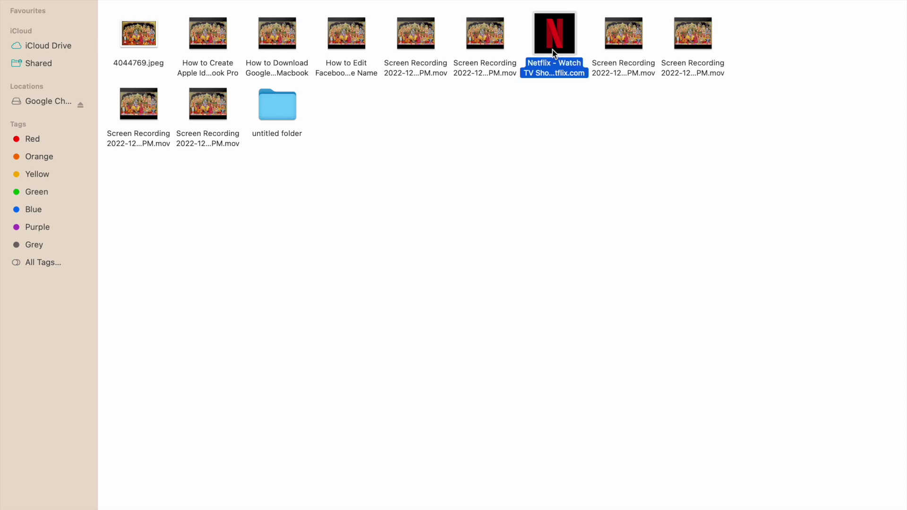
right_click(551, 50)
click(553, 49)
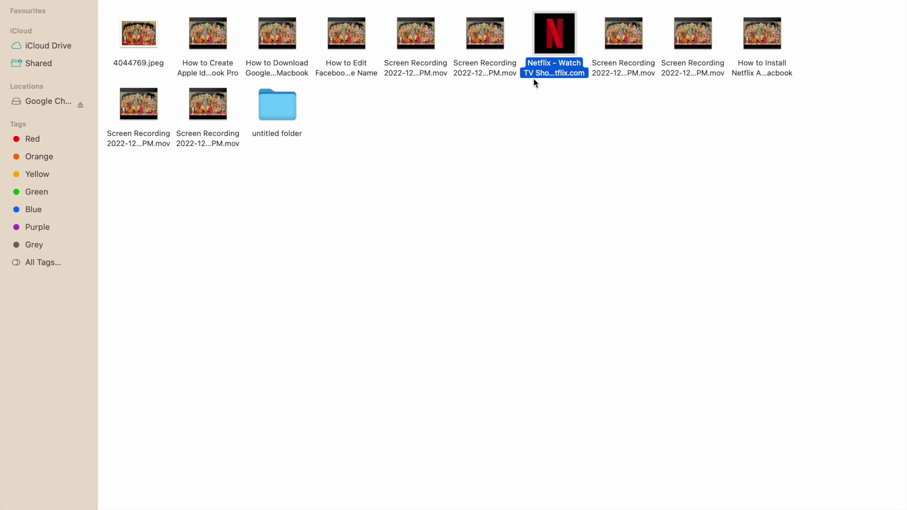
Step: Add the Netflix shortcut to the Dock using the File menu's Add to Dock command
mouse_move(279, 1)
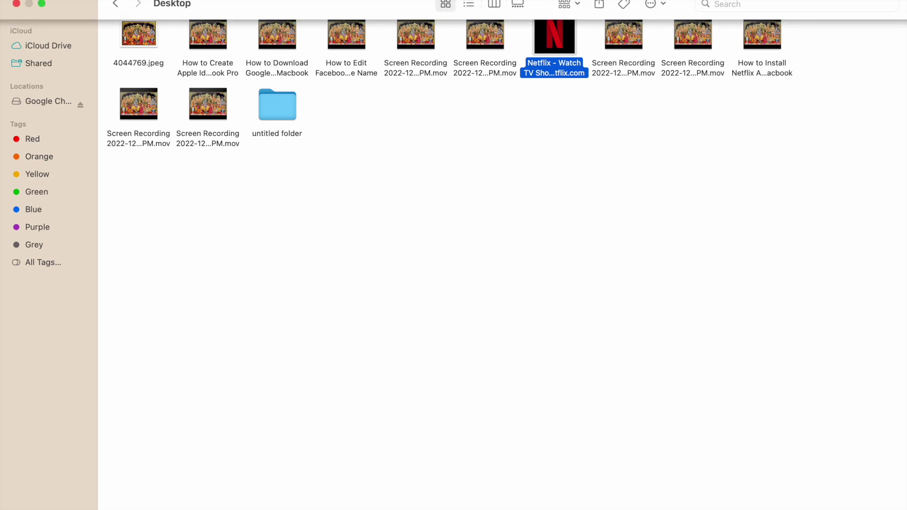
click(77, 0)
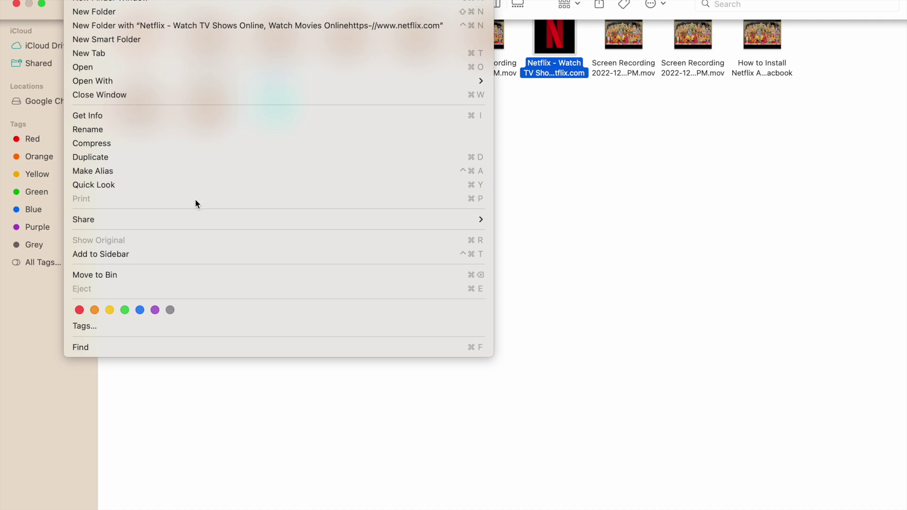
key(shift)
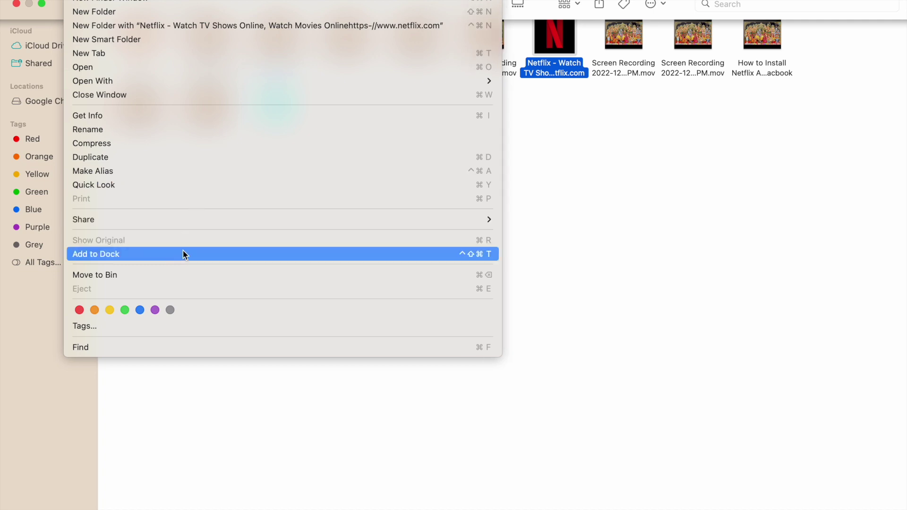
click(126, 256)
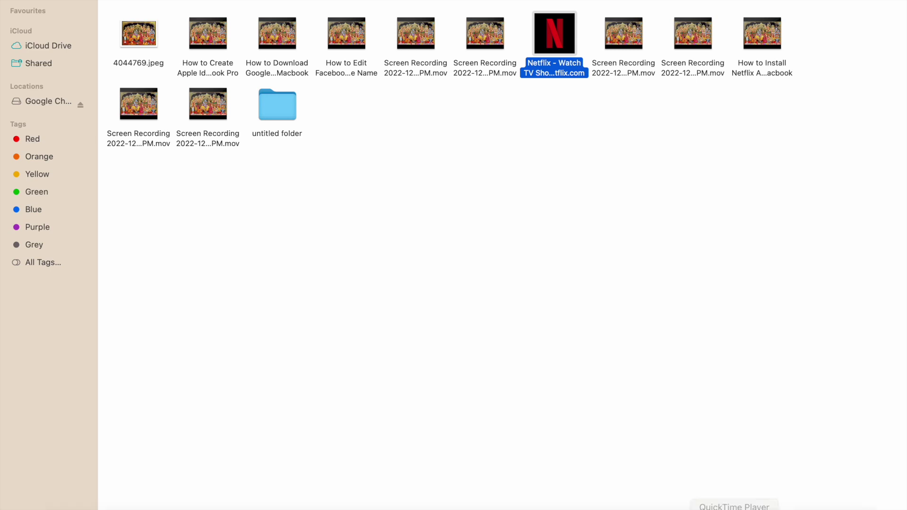
mouse_move(836, 506)
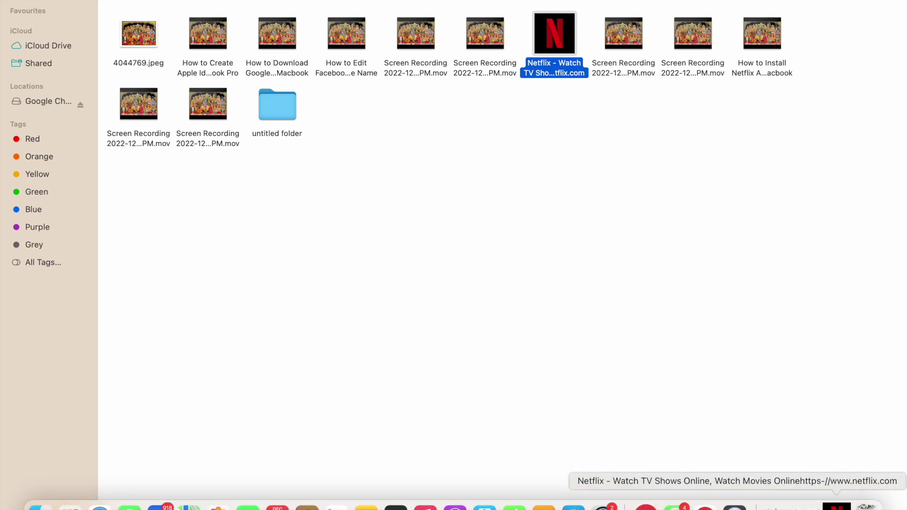
Step: Move the red-N Netflix icon further left in the Dock and exit Finder's full-screen Desktop window
drag(835, 506, 601, 502)
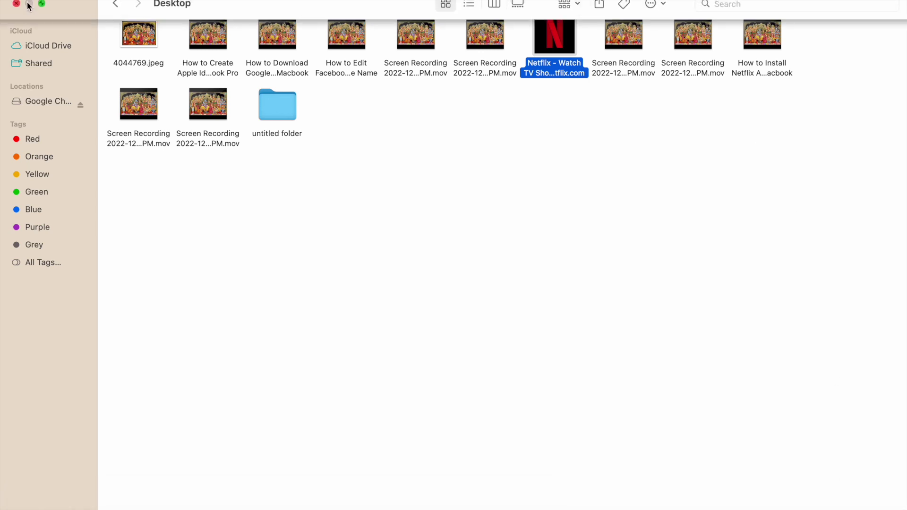
click(41, 4)
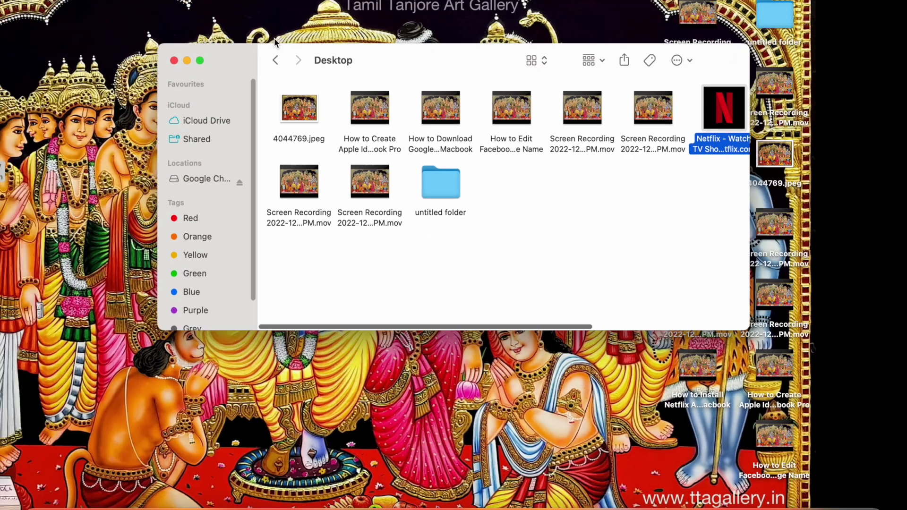